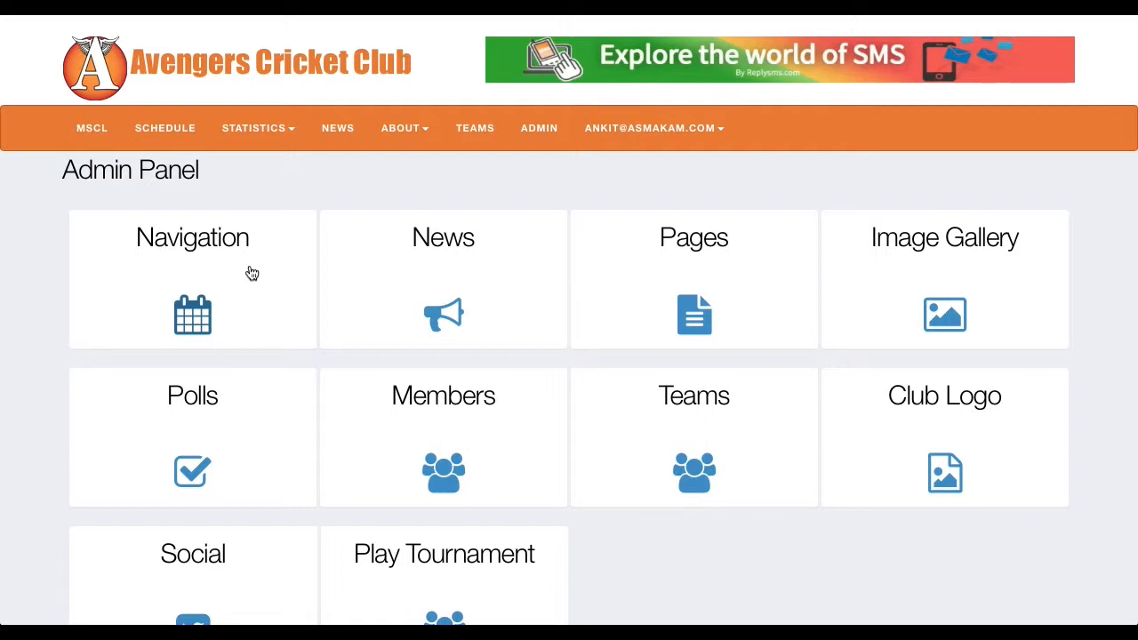
# Step: Open the navigation management page from the admin panel and make the Gallery item active
pyautogui.click(251, 273)
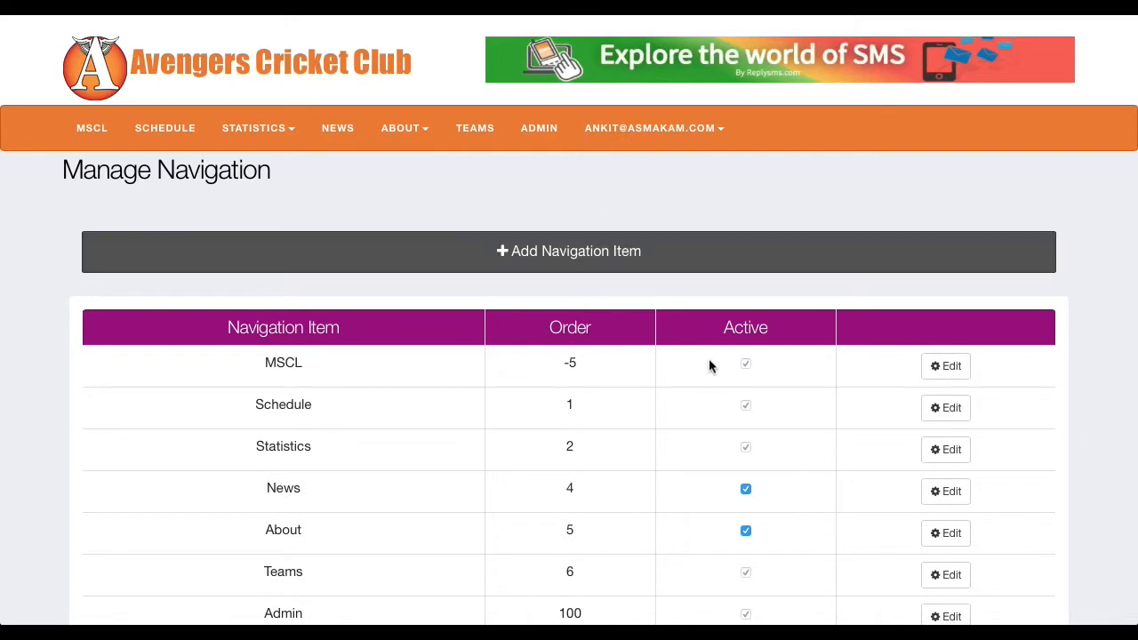
pyautogui.scroll(-2, 720, 415)
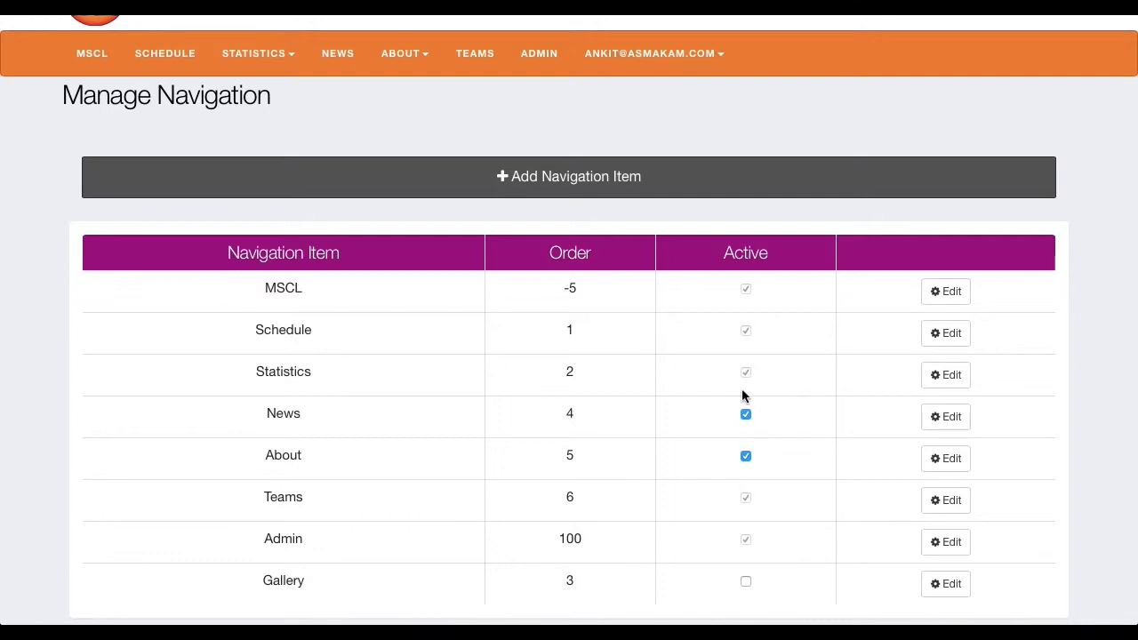
pyautogui.scroll(2, 742, 413)
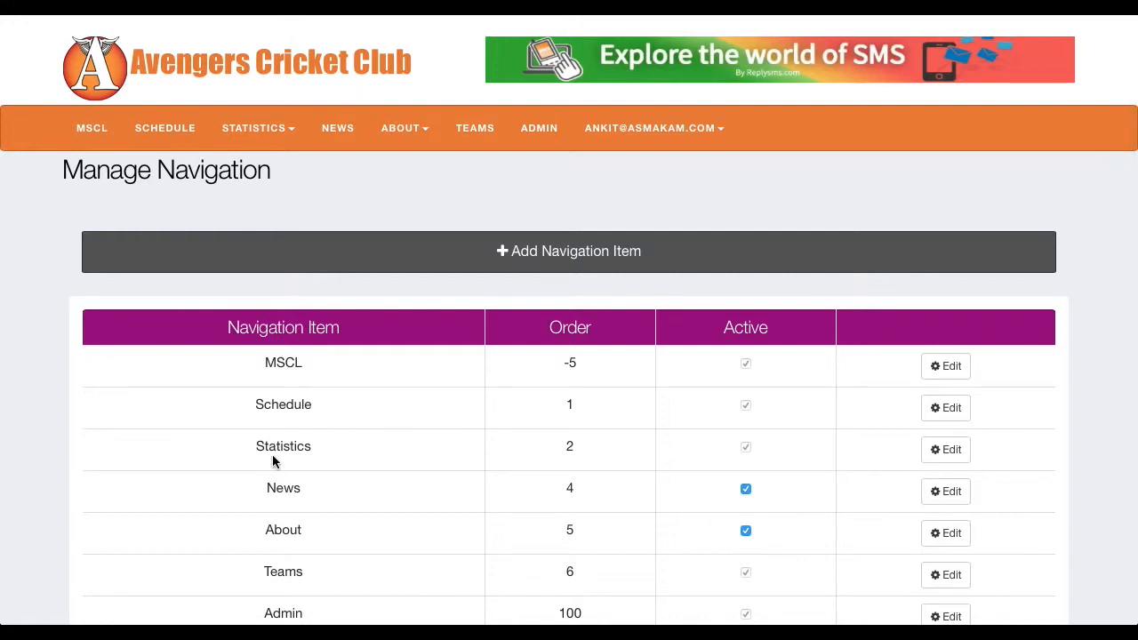
pyautogui.scroll(-2, 272, 460)
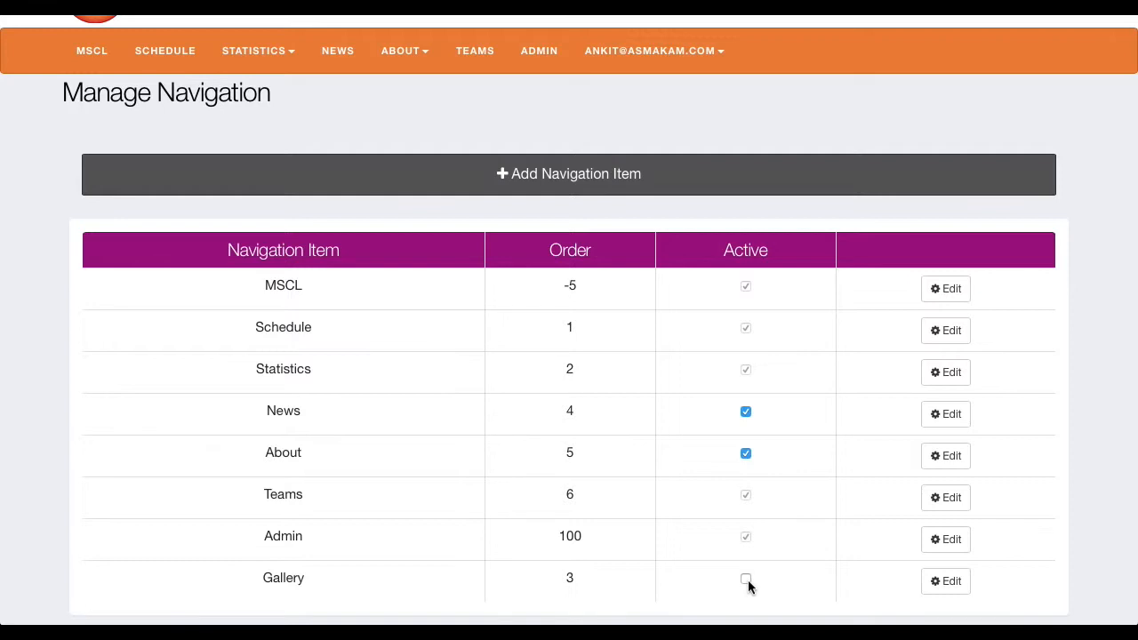
pyautogui.click(746, 579)
pyautogui.scroll(2, 609, 435)
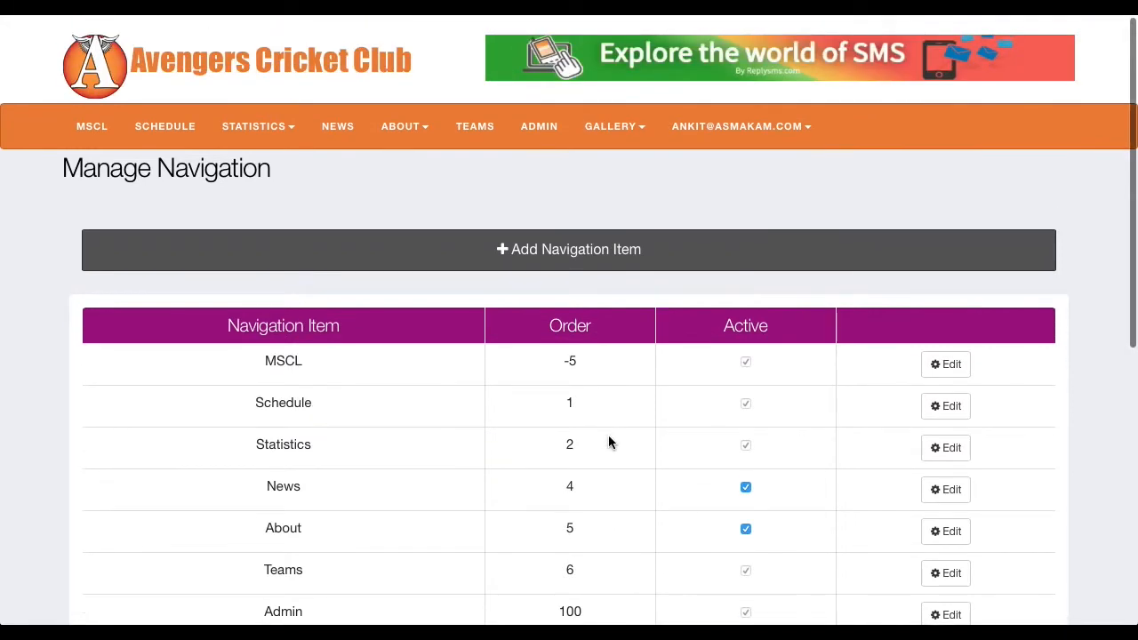
pyautogui.scroll(-2, 608, 442)
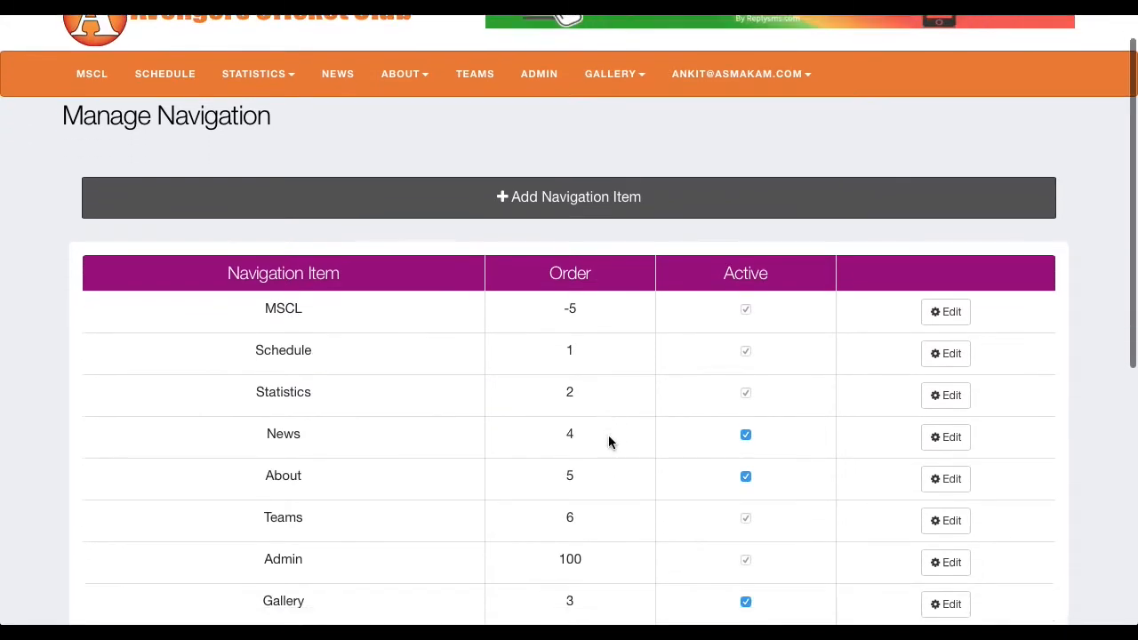
pyautogui.scroll(-1, 648, 253)
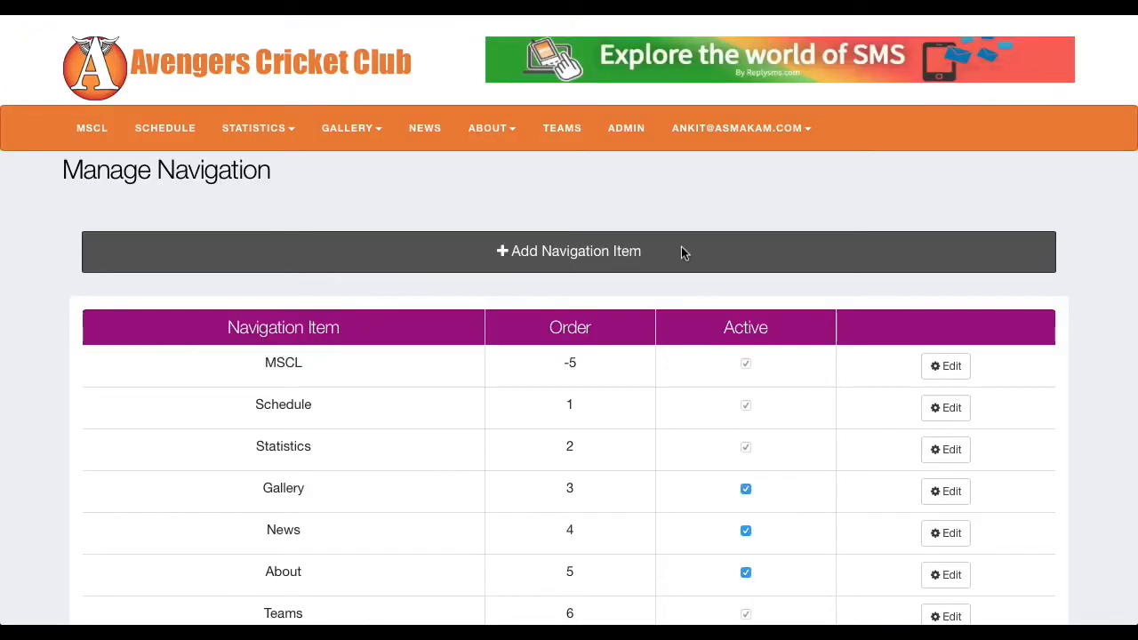
# Step: Start a new navigation item with the heading Rules and navigation order 7
pyautogui.scroll(-1, 680, 246)
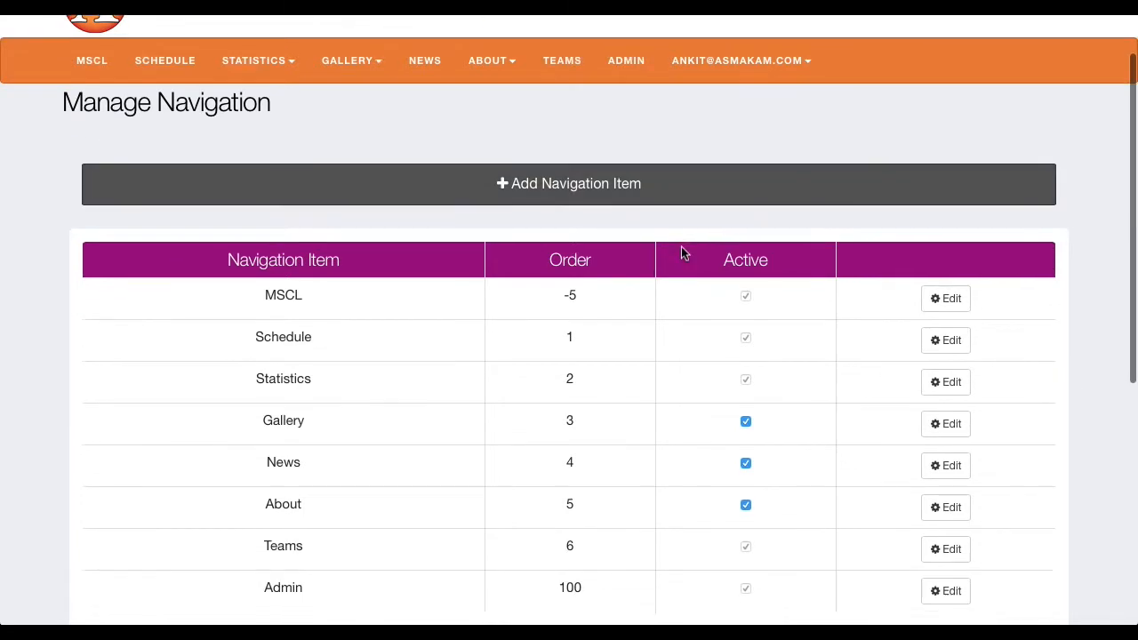
pyautogui.scroll(-1, 657, 437)
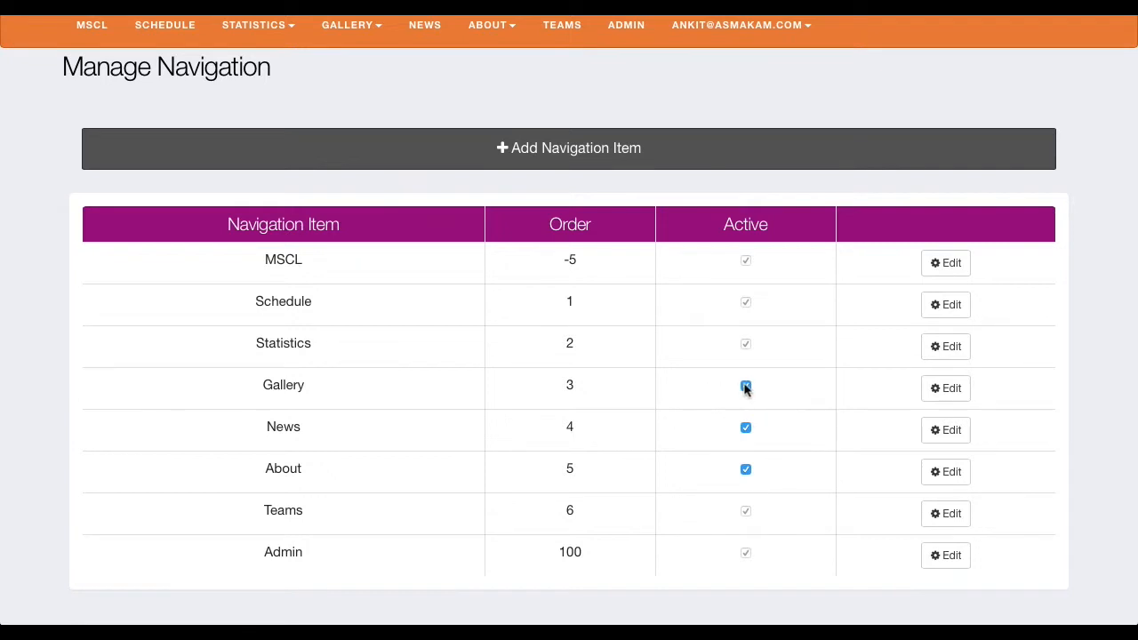
pyautogui.scroll(1, 356, 80)
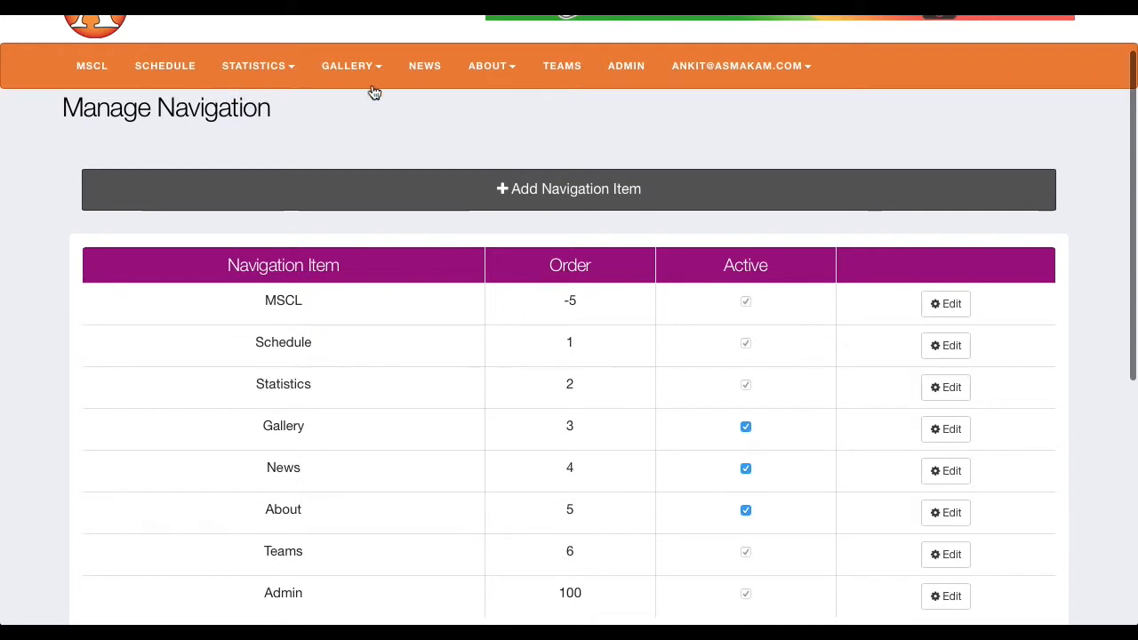
pyautogui.click(562, 191)
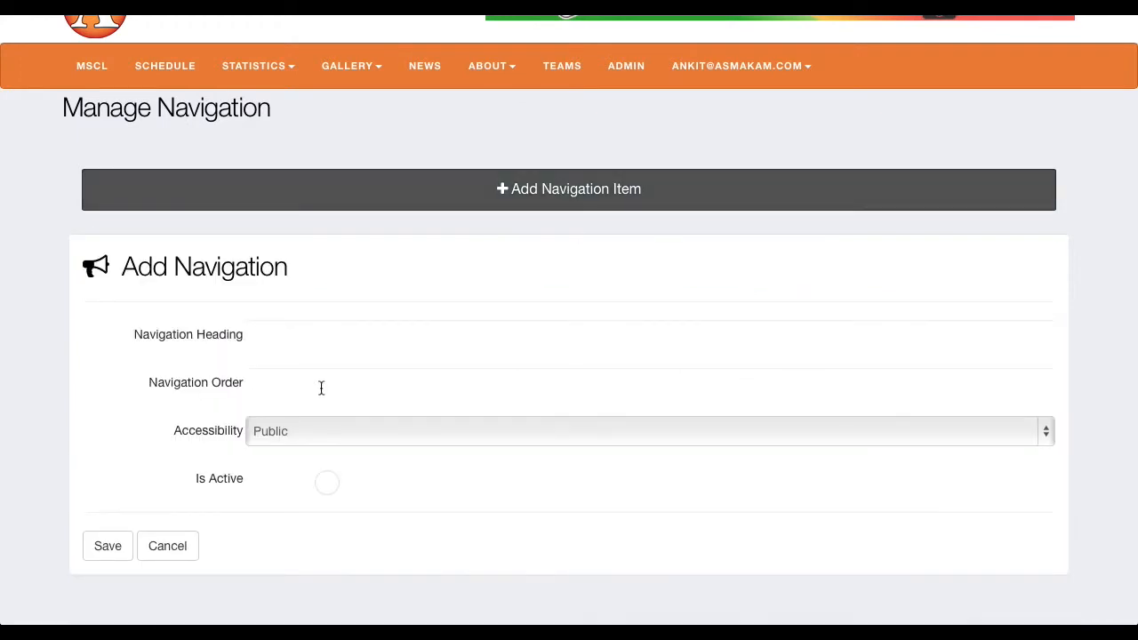
pyautogui.click(288, 336)
pyautogui.write('Rules')
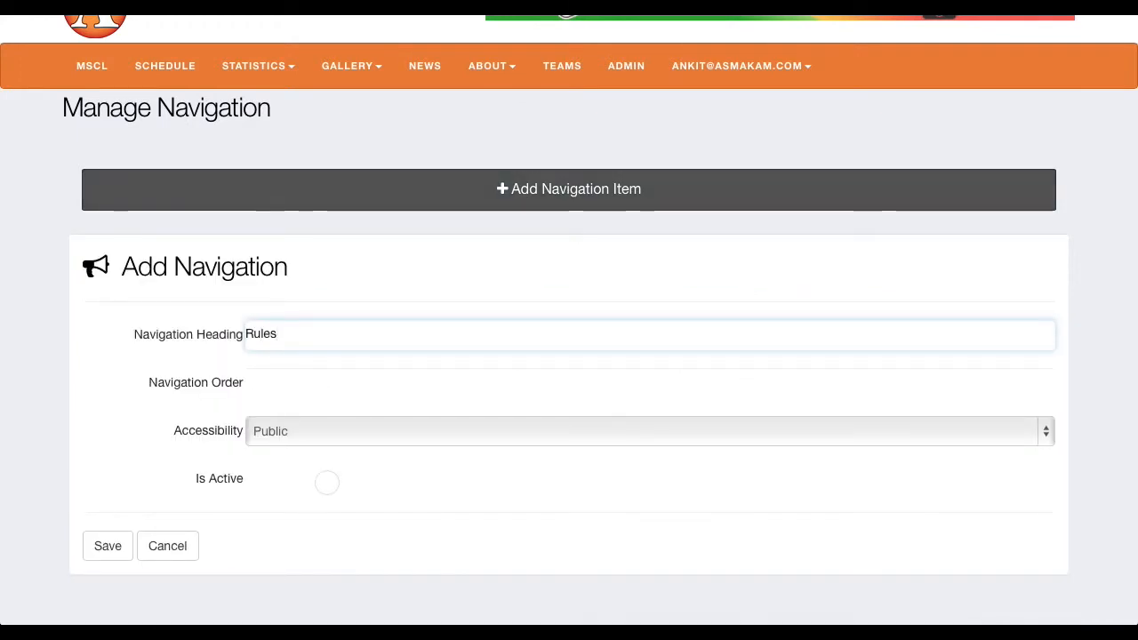
pyautogui.press('Tab')
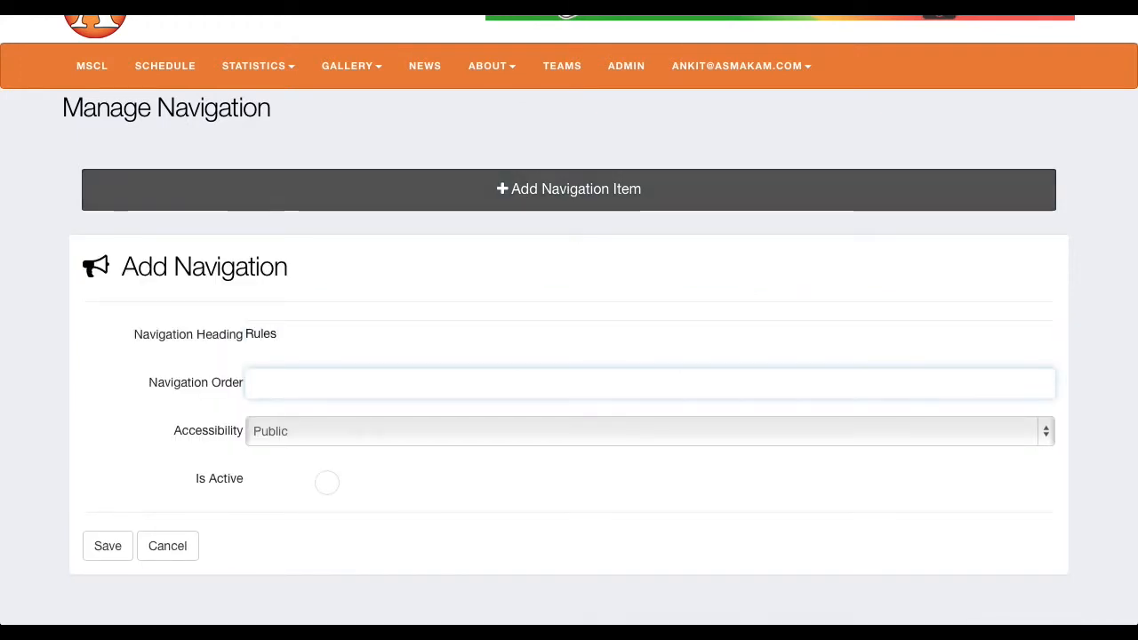
pyautogui.write('7')
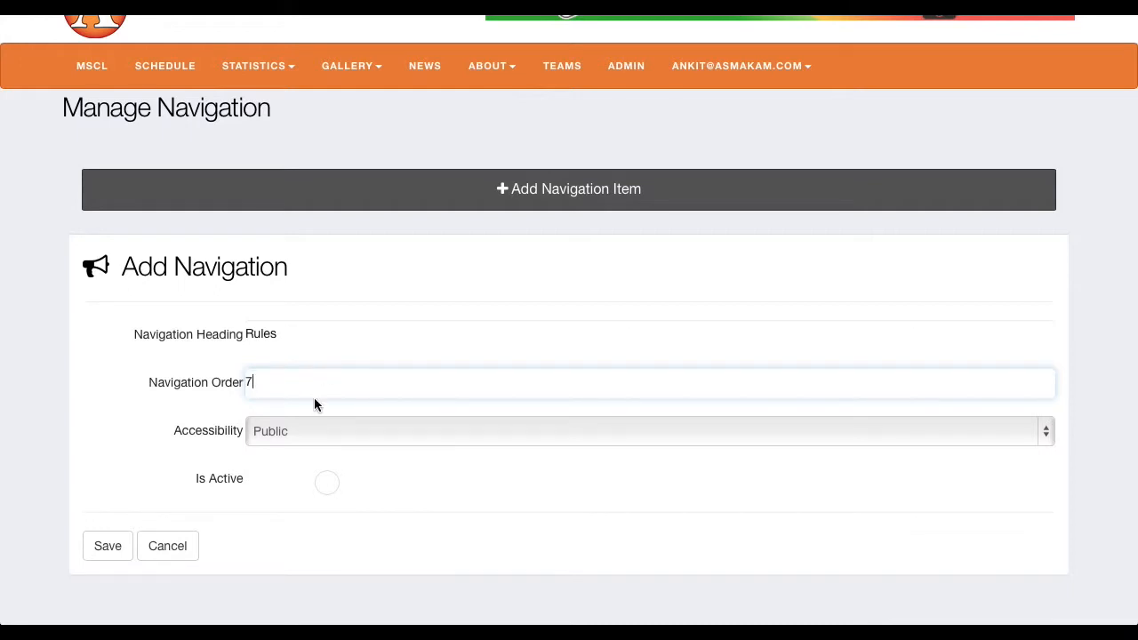
# Step: Keep the Rules item's accessibility Public, mark it active and save it
pyautogui.click(394, 440)
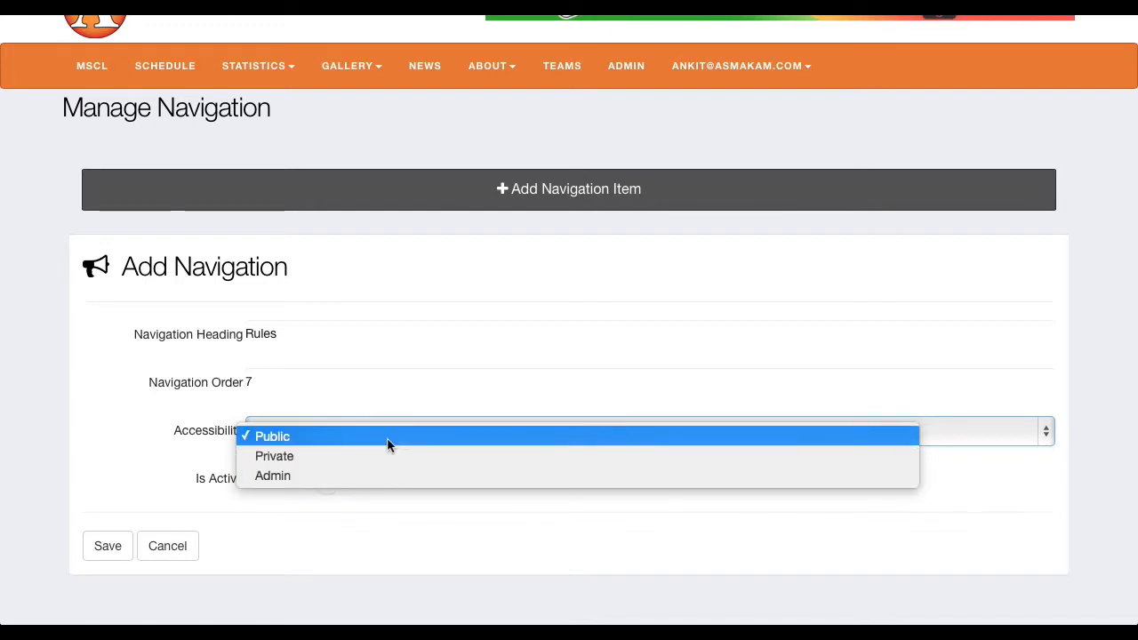
pyautogui.click(388, 439)
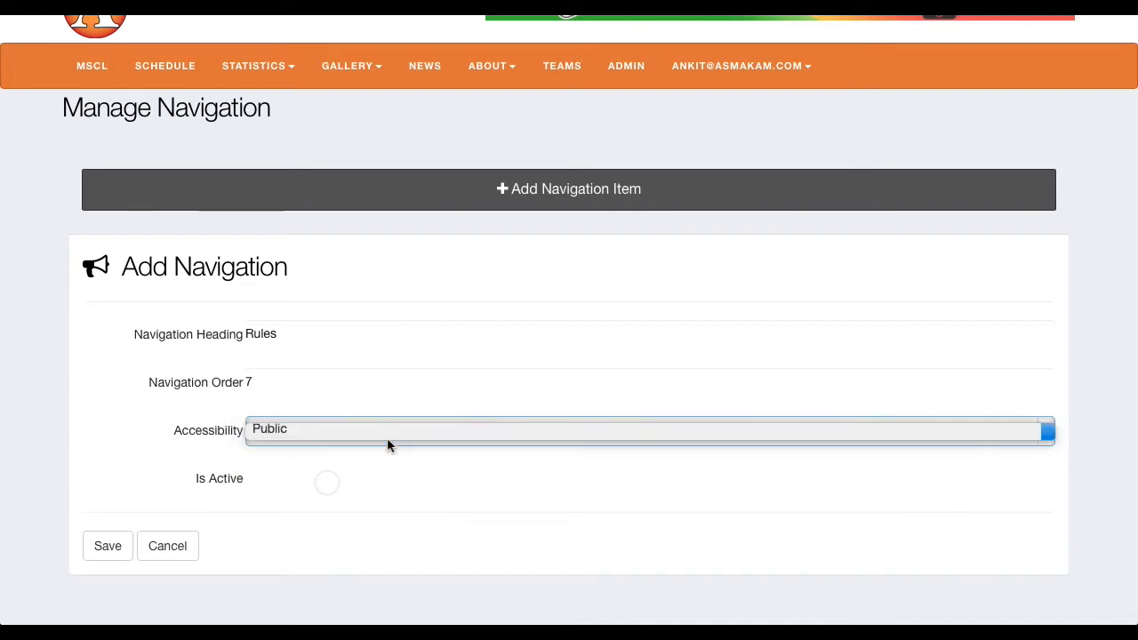
pyautogui.click(329, 481)
pyautogui.click(105, 545)
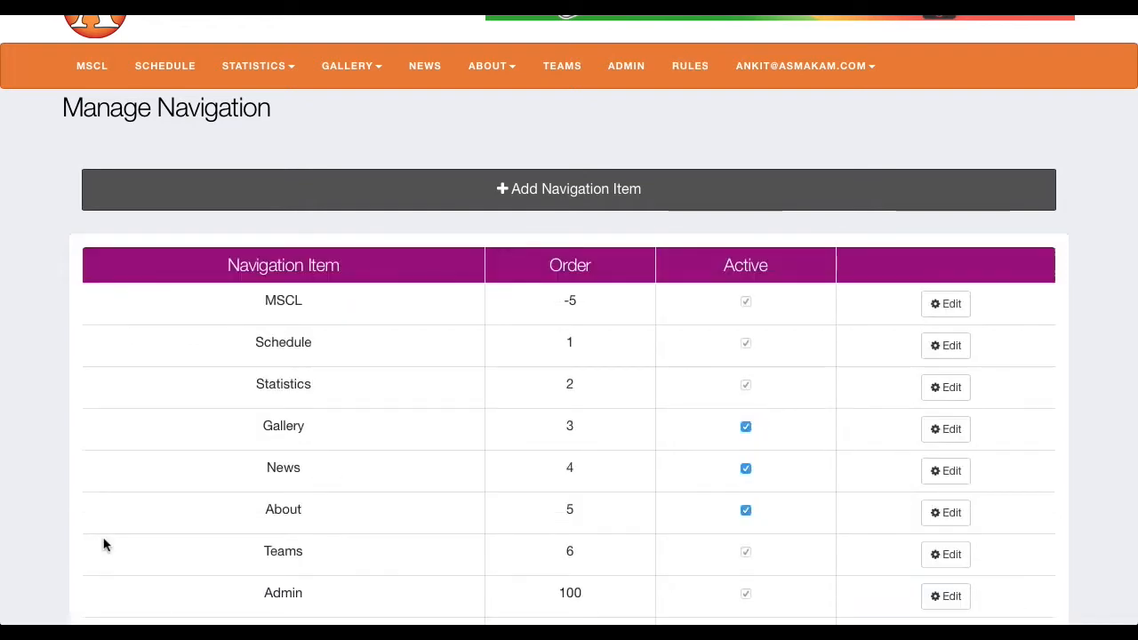
pyautogui.scroll(-3, 104, 544)
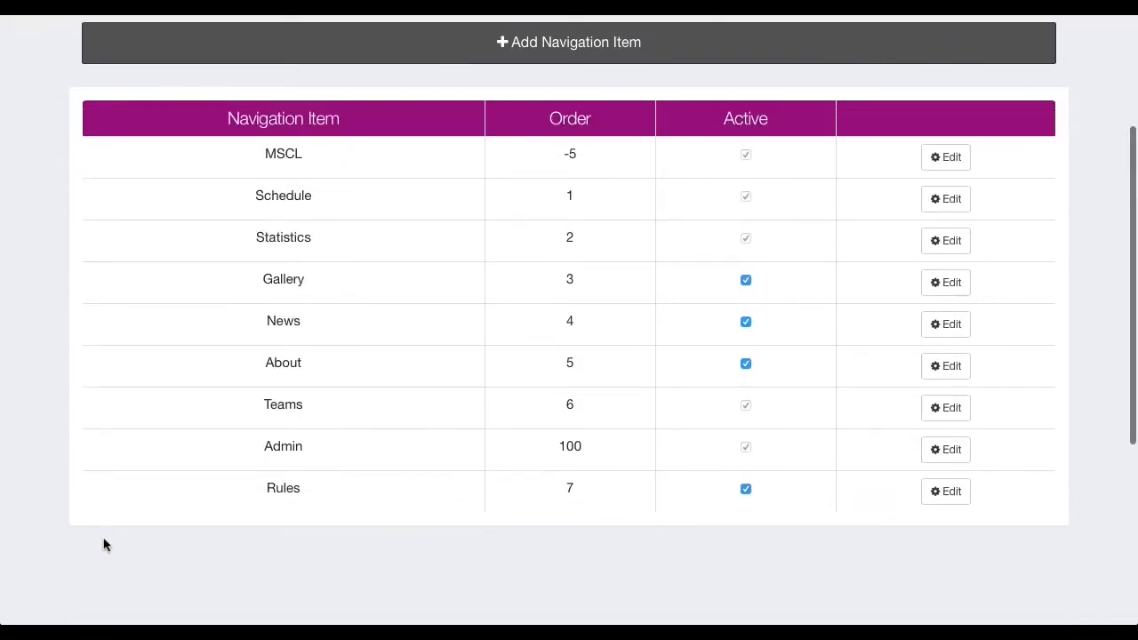
pyautogui.scroll(3, 501, 488)
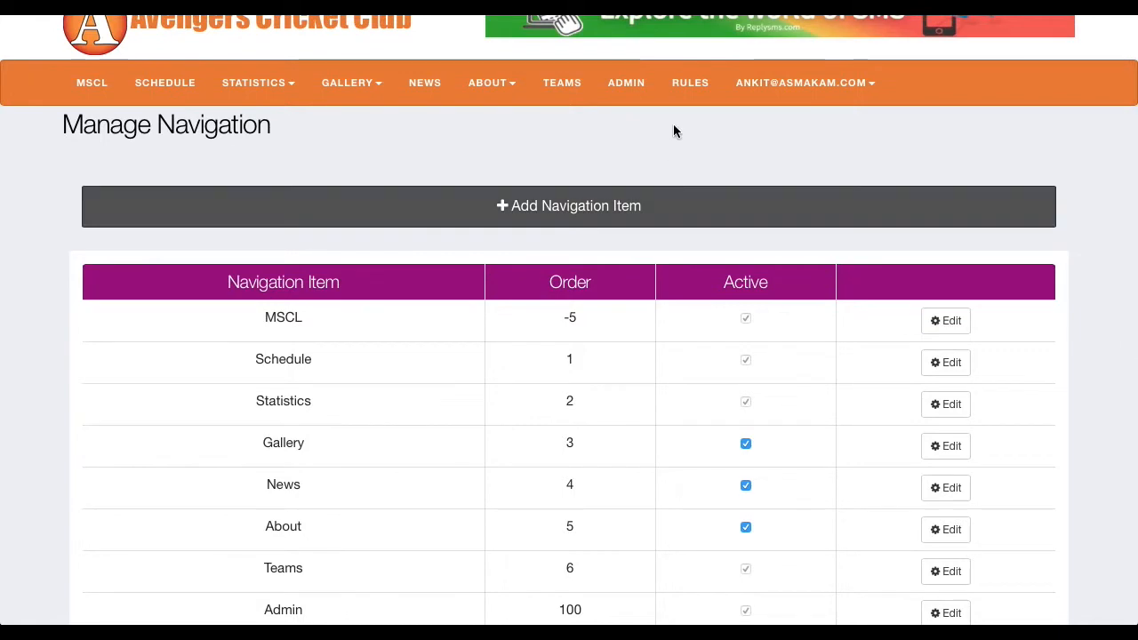
pyautogui.click(711, 207)
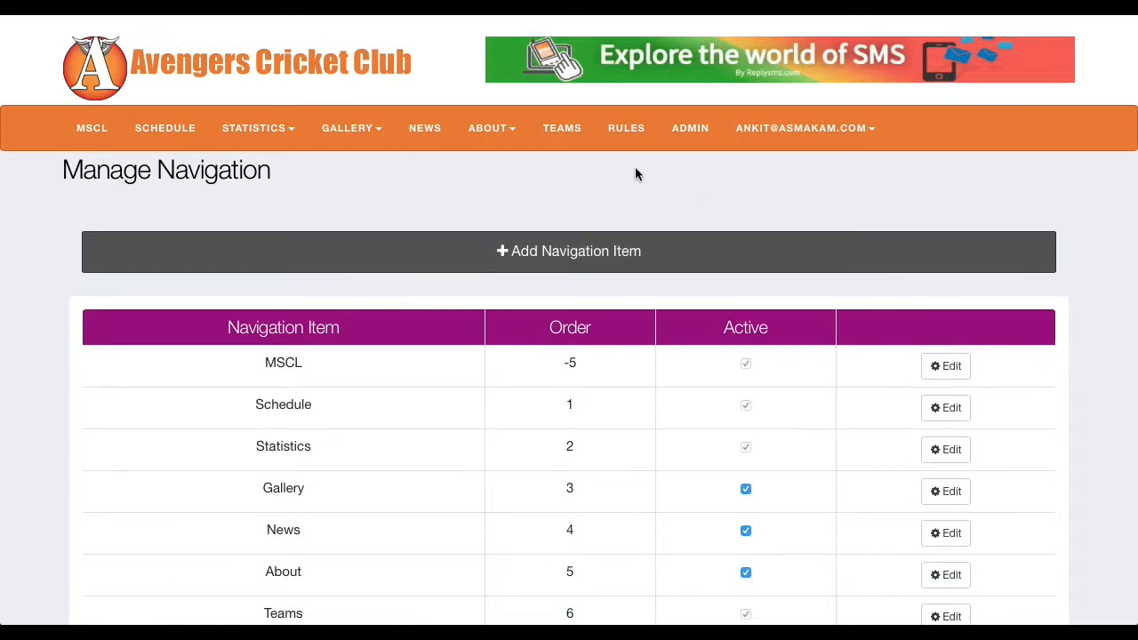
# Step: Start another navigation item with the heading Club Only and navigation order 8
pyautogui.scroll(-1, 682, 362)
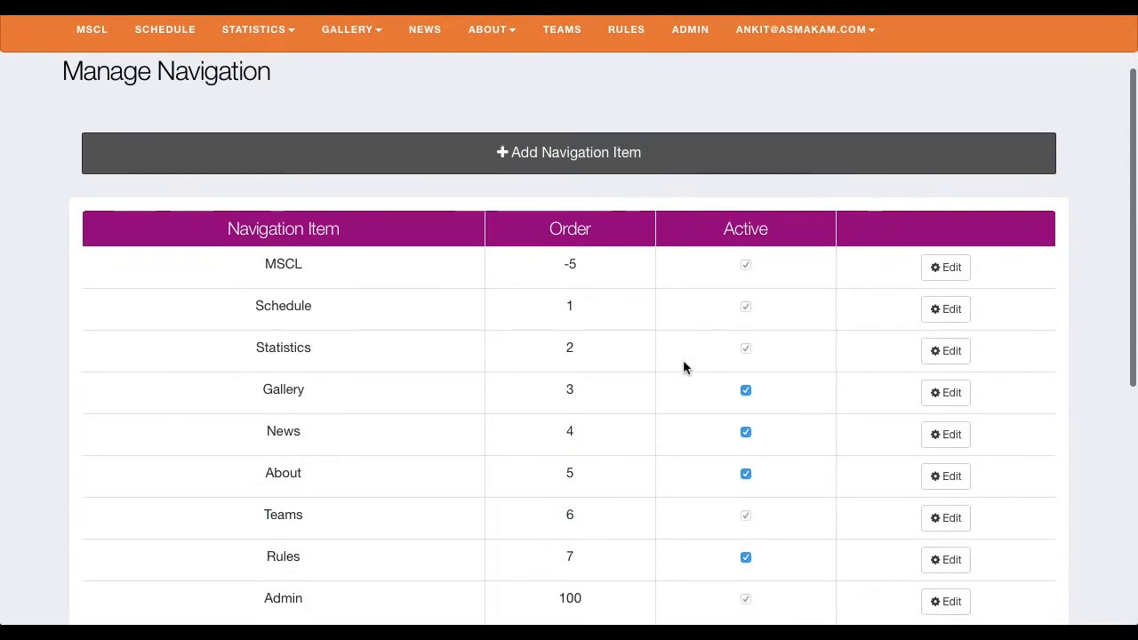
pyautogui.scroll(-2, 683, 360)
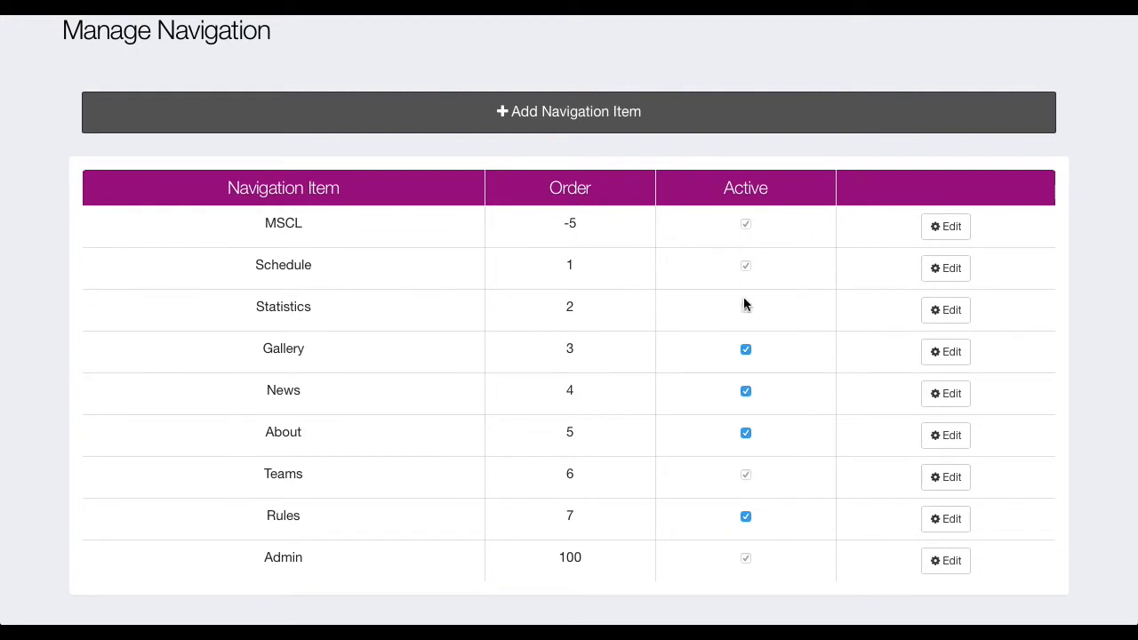
pyautogui.scroll(3, 745, 305)
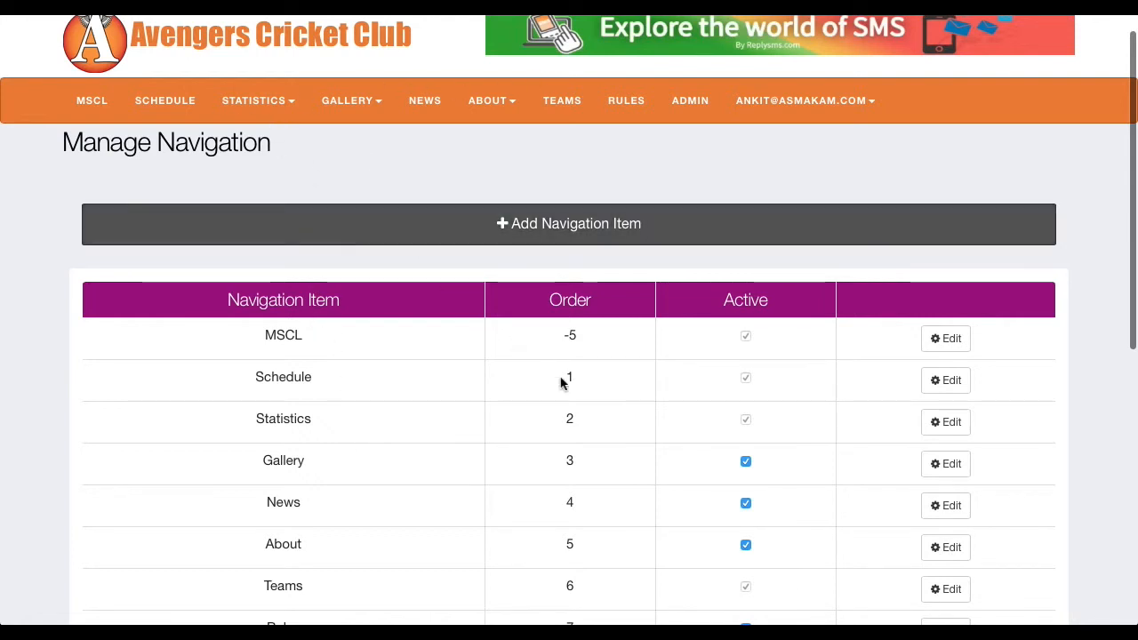
pyautogui.click(573, 233)
pyautogui.click(287, 367)
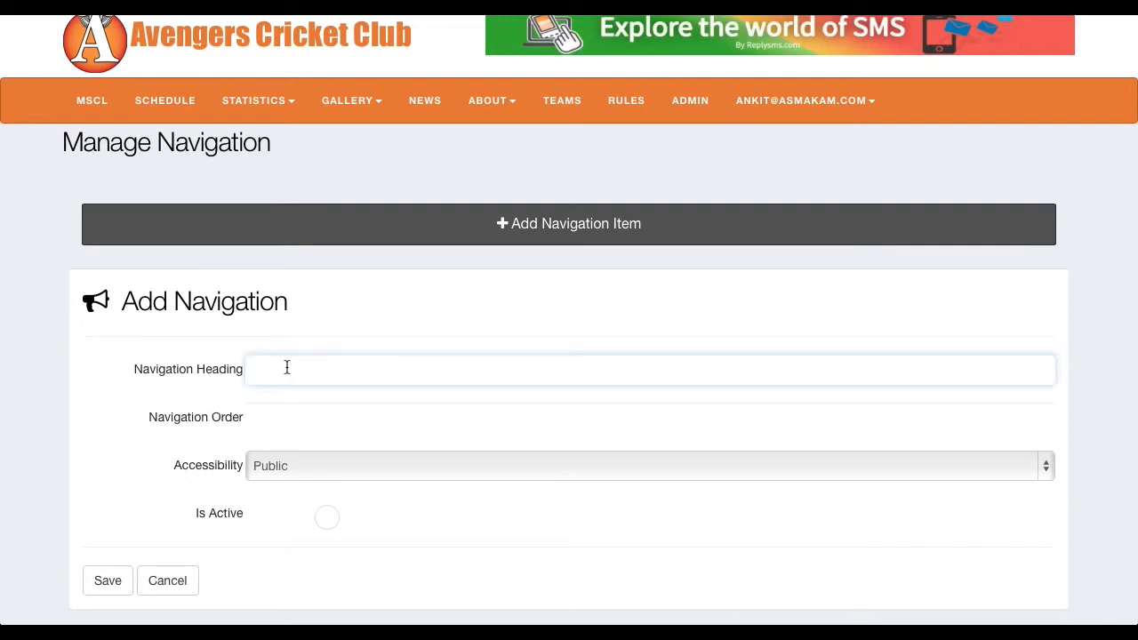
pyautogui.write('Club Only')
pyautogui.press('Tab')
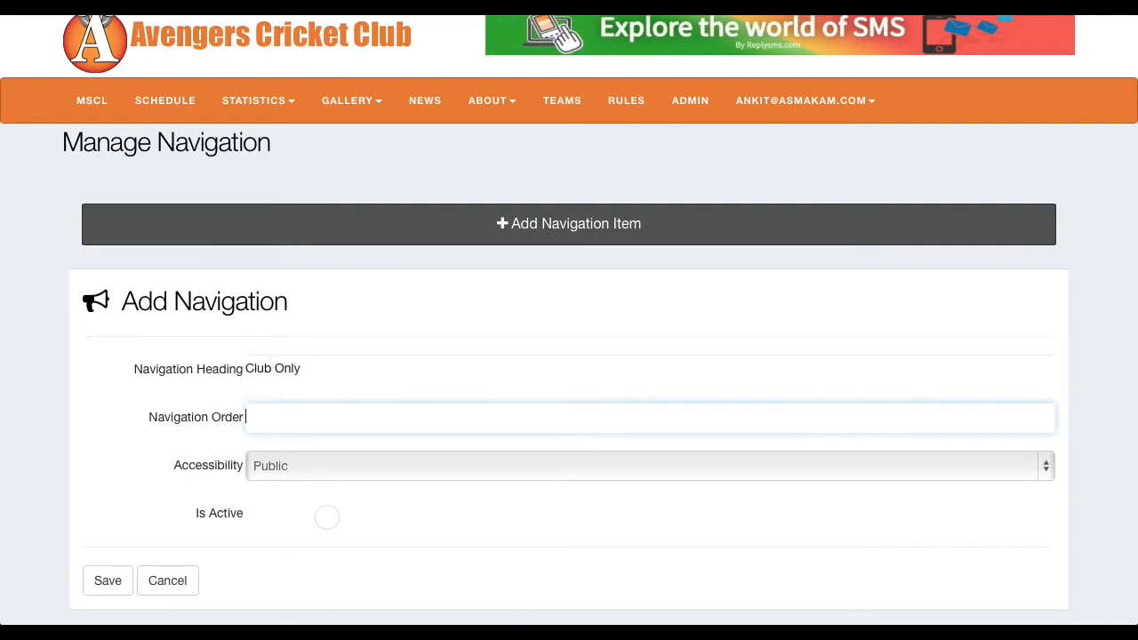
pyautogui.write('8')
# Step: Set the Club Only item's accessibility to Private, mark it active and save it
pyautogui.click(336, 468)
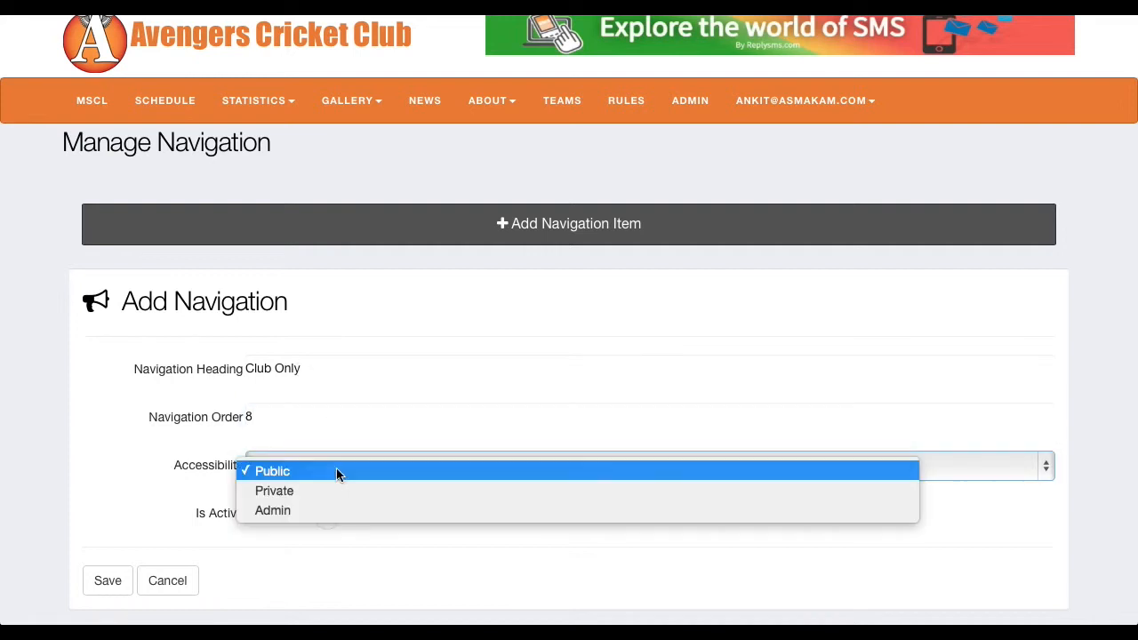
pyautogui.click(321, 491)
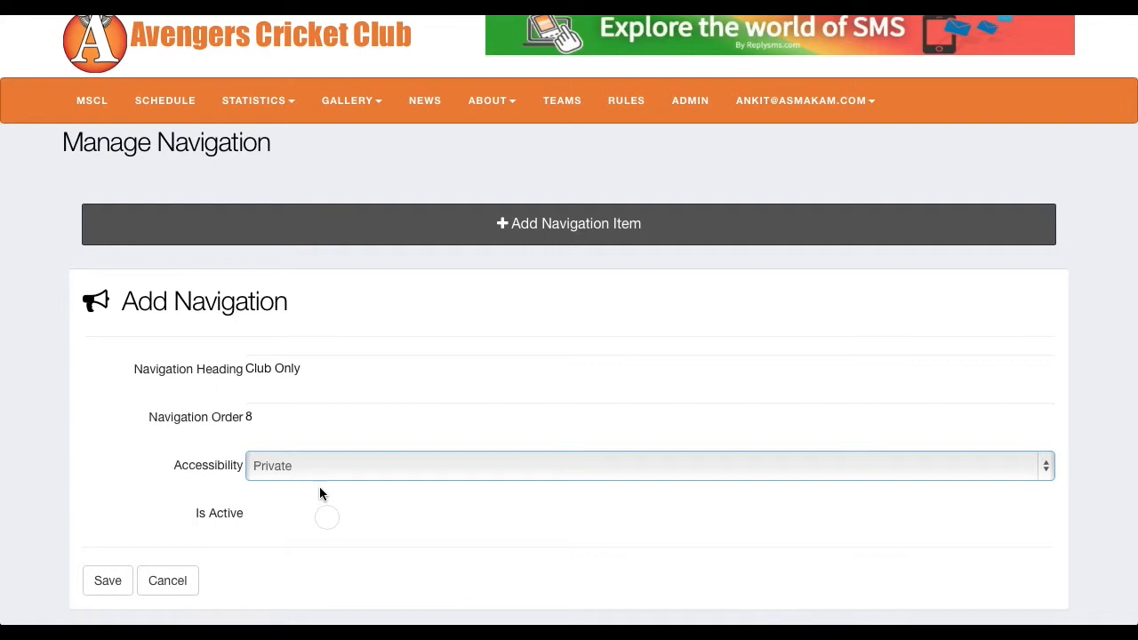
pyautogui.click(326, 521)
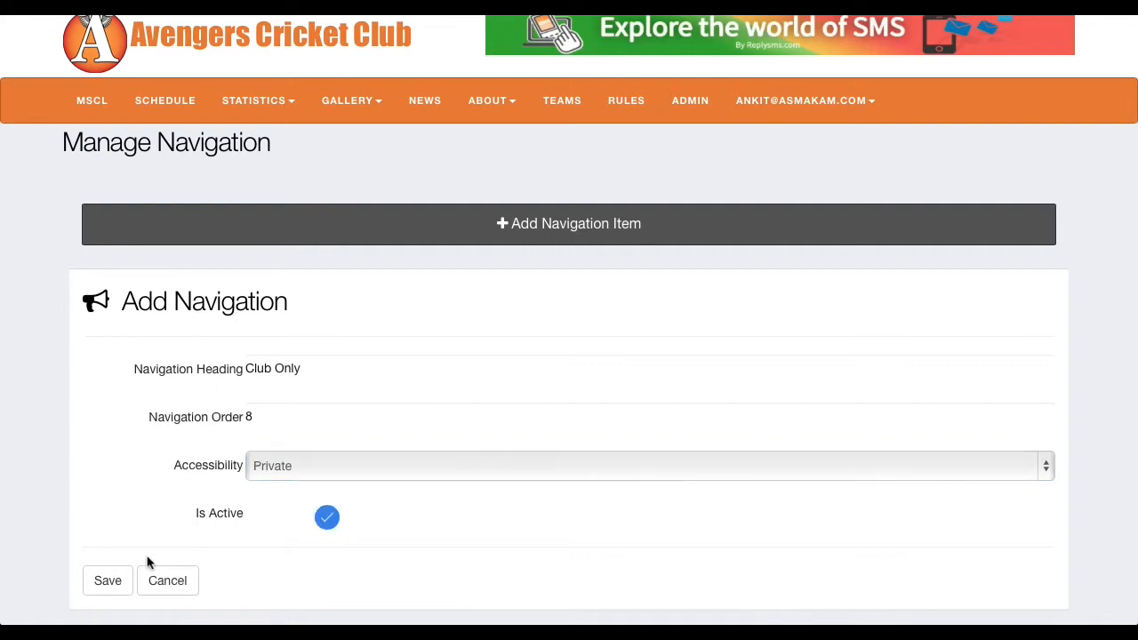
pyautogui.click(107, 582)
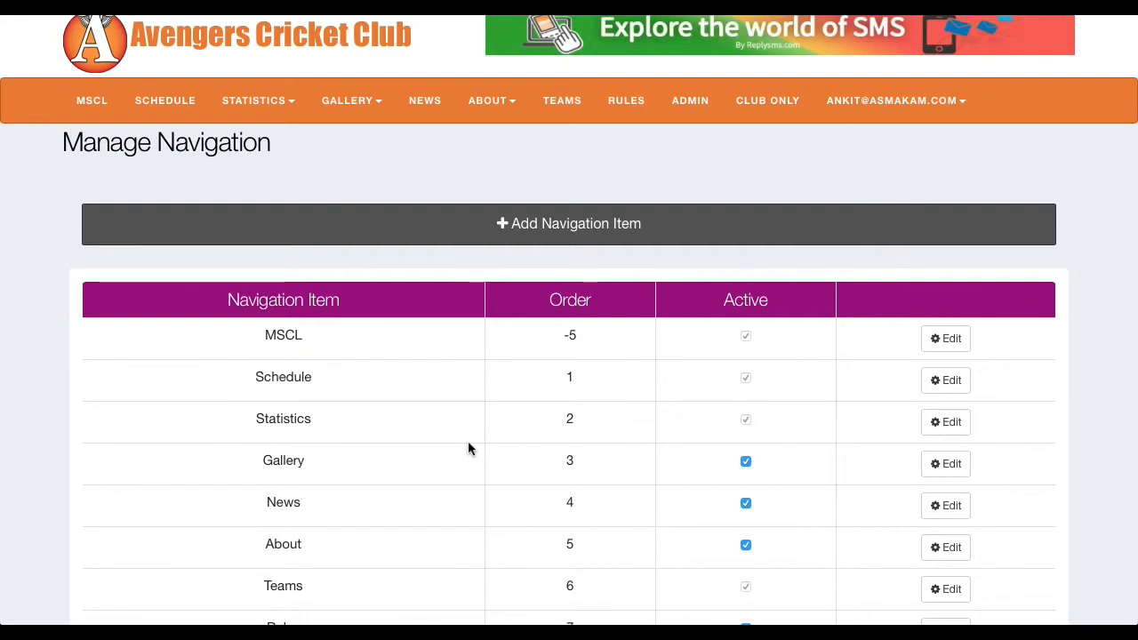
pyautogui.click(686, 225)
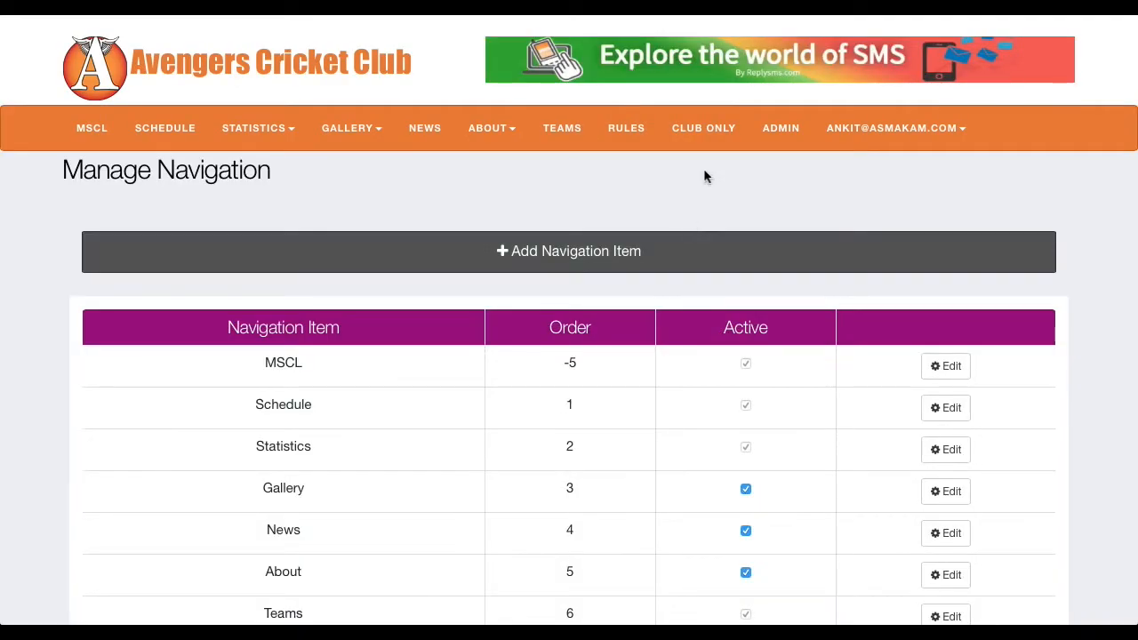
# Step: Sign out of the club account to view the navigation bar as a public visitor
pyautogui.scroll(-2, 689, 189)
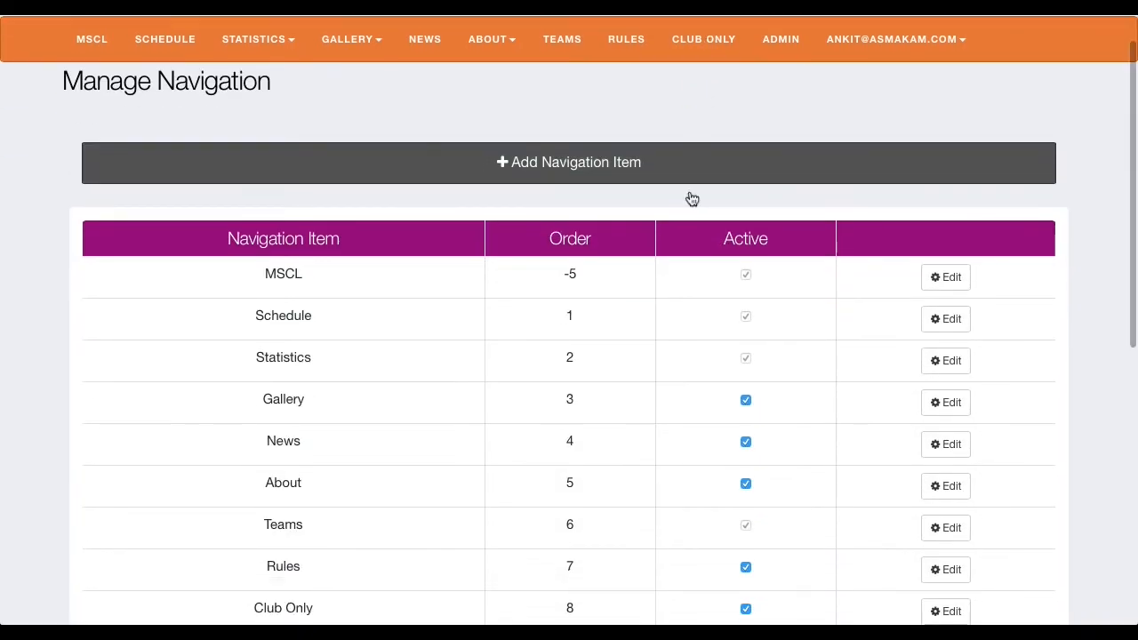
pyautogui.scroll(2, 689, 196)
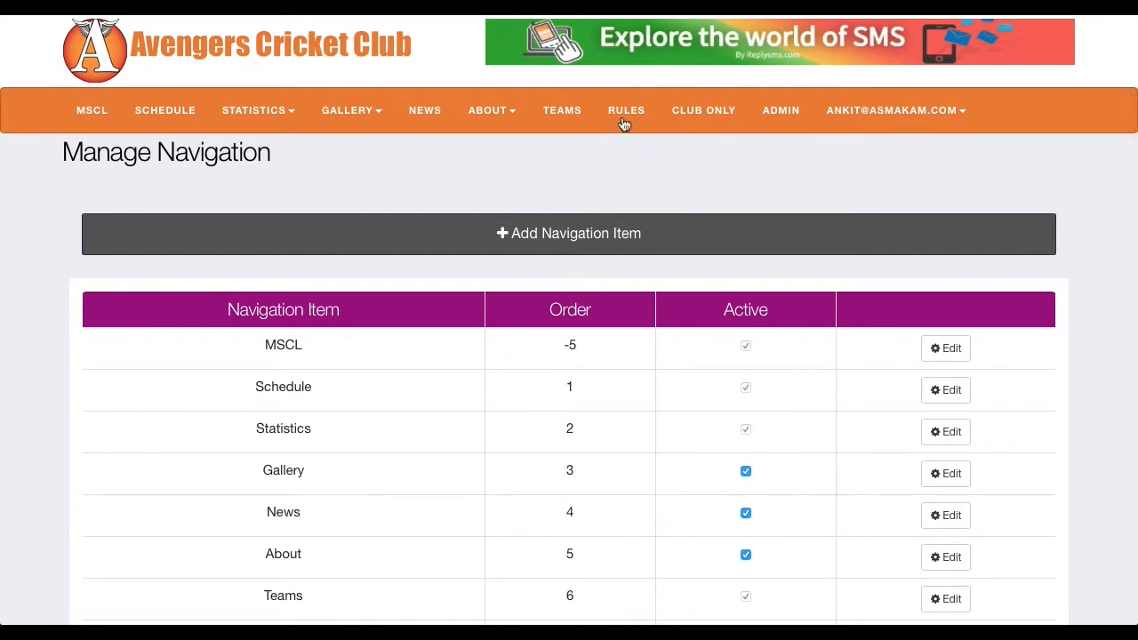
pyautogui.click(858, 114)
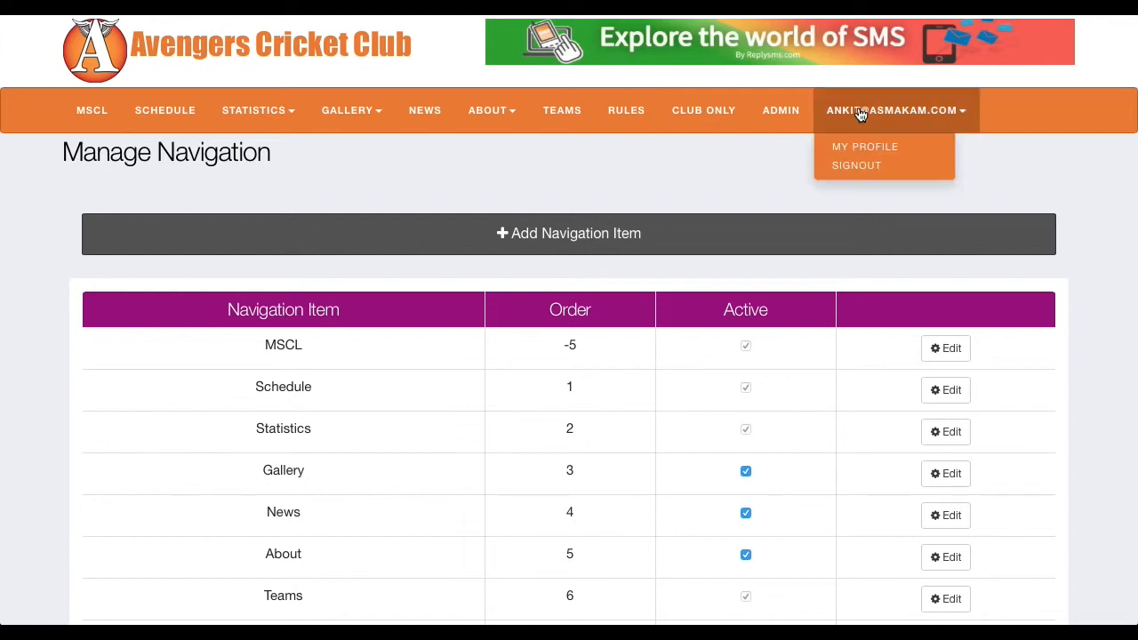
pyautogui.click(851, 162)
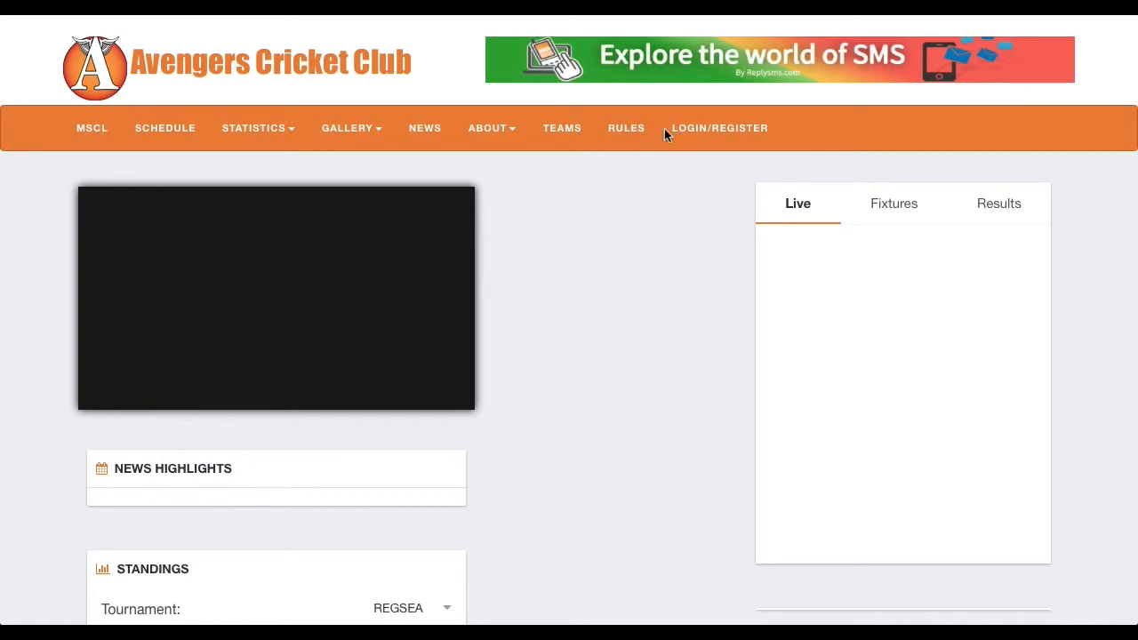
# Step: Sign back in with the account's e-mail and password, and decline saving the password in the browser
pyautogui.click(711, 130)
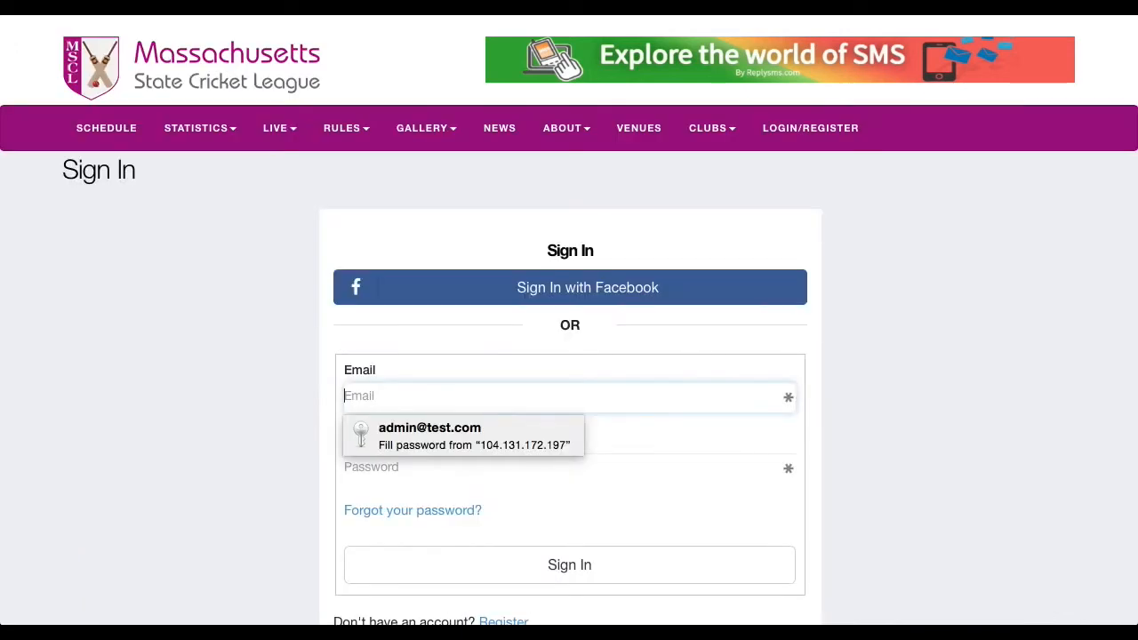
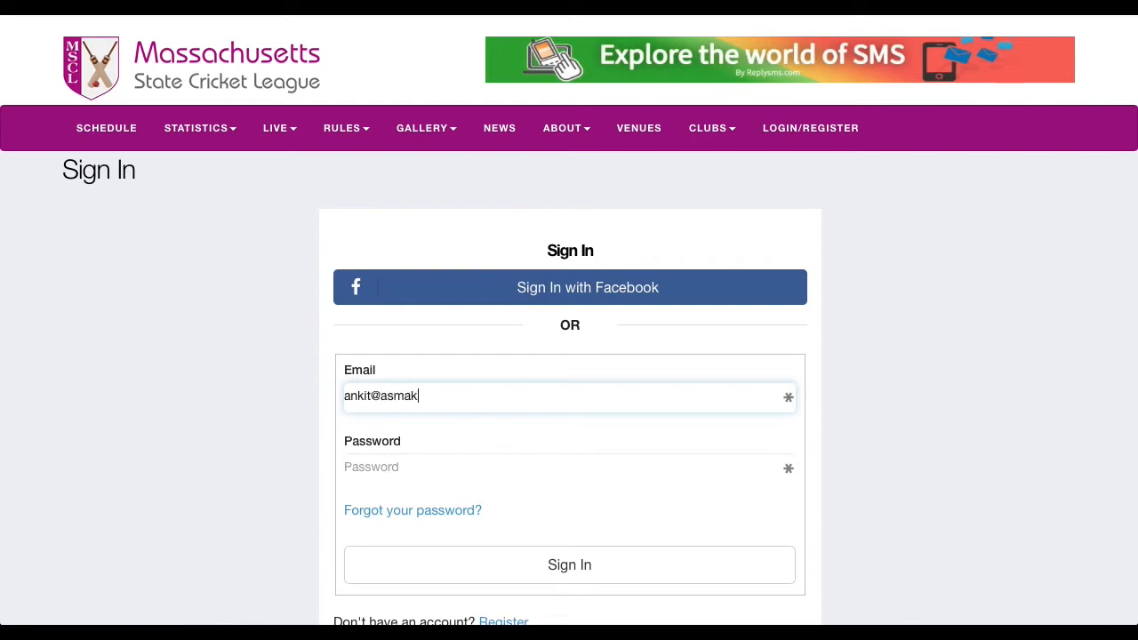
pyautogui.press('Tab')
pyautogui.write('••••••')
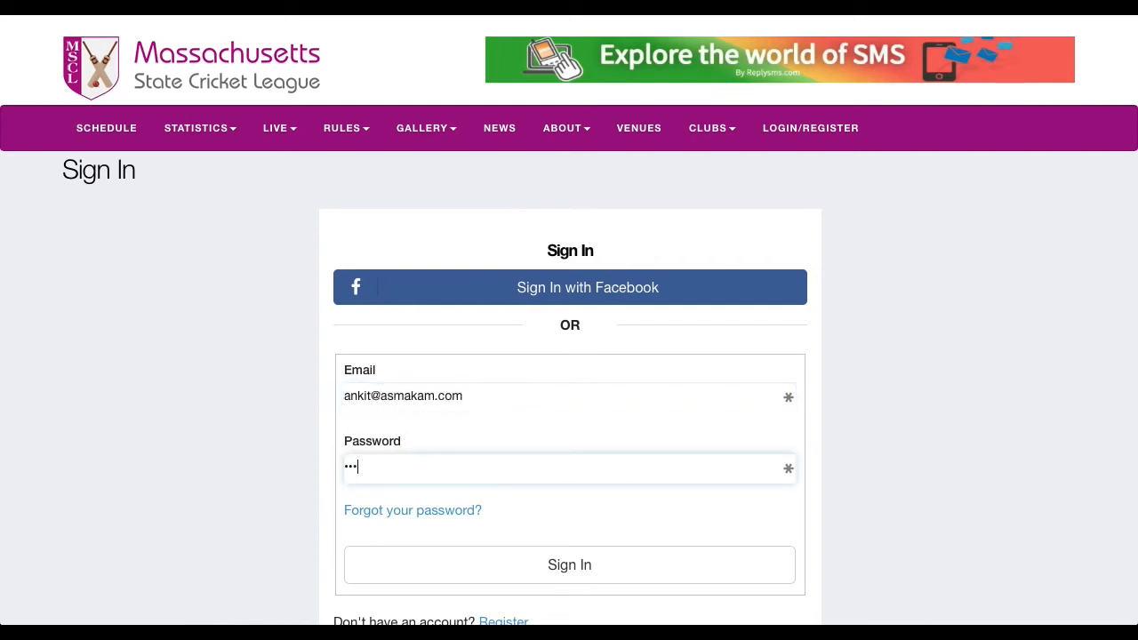
pyautogui.click(569, 559)
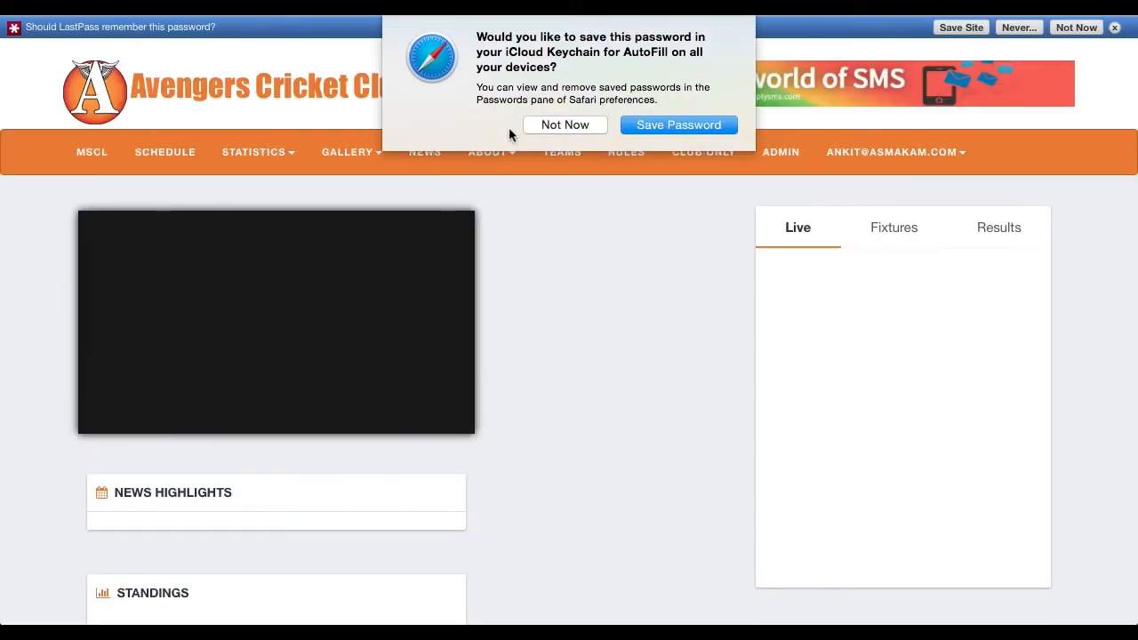
pyautogui.click(546, 127)
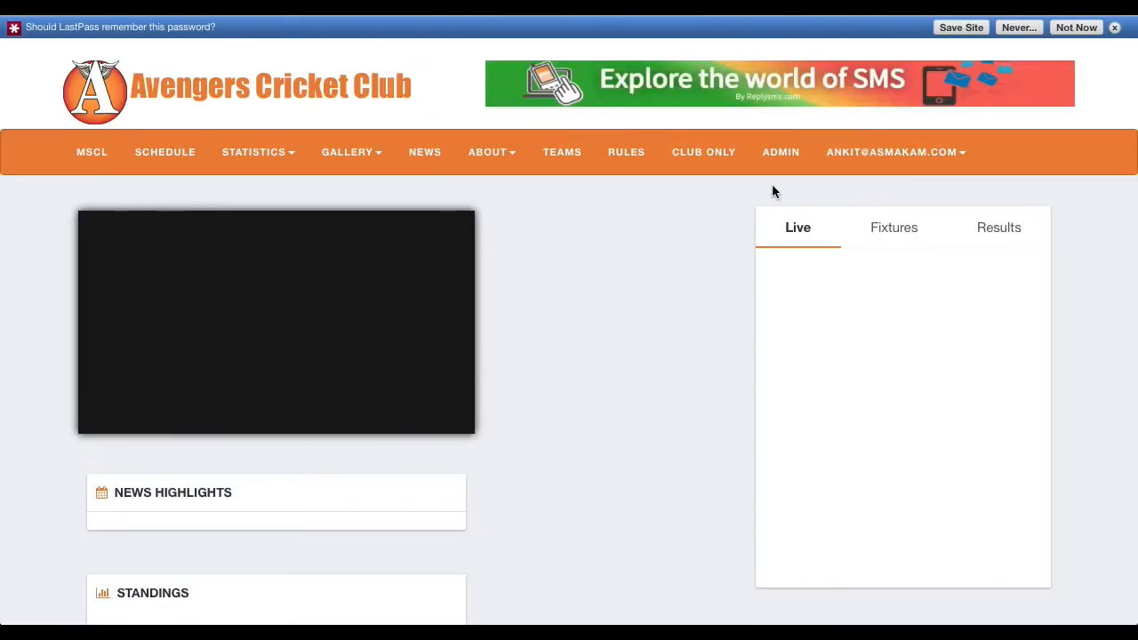